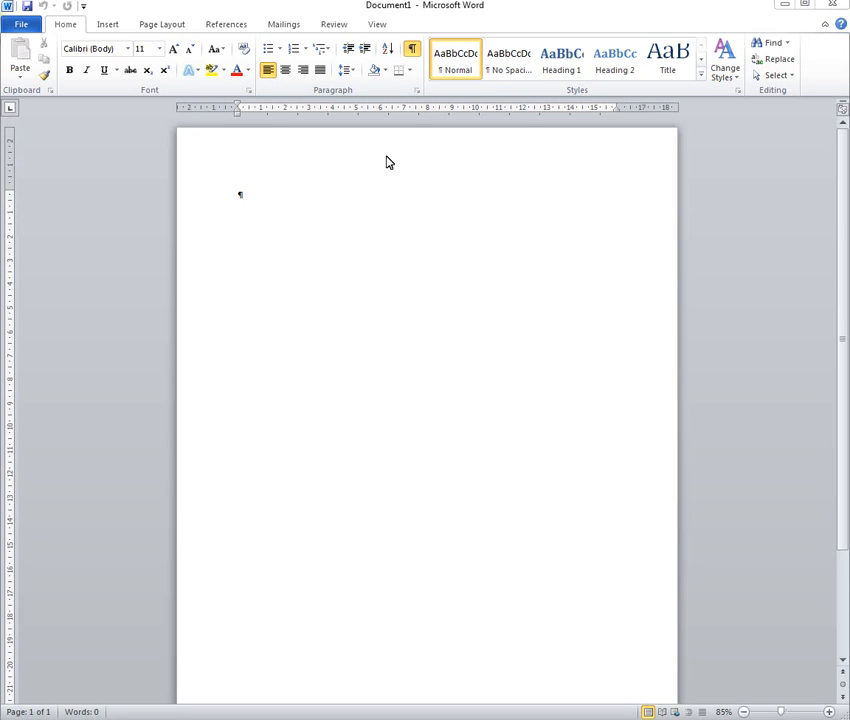
# Insert a table with 4 columns and 4 rows into the blank document, keeping the automatic fixed column width
pyautogui.click(101, 26)
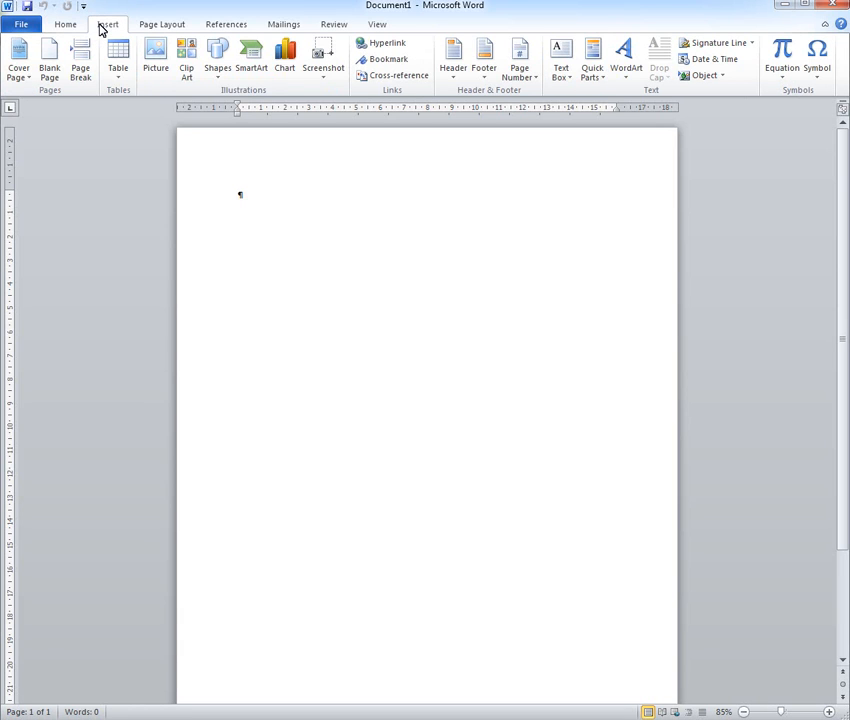
pyautogui.click(120, 78)
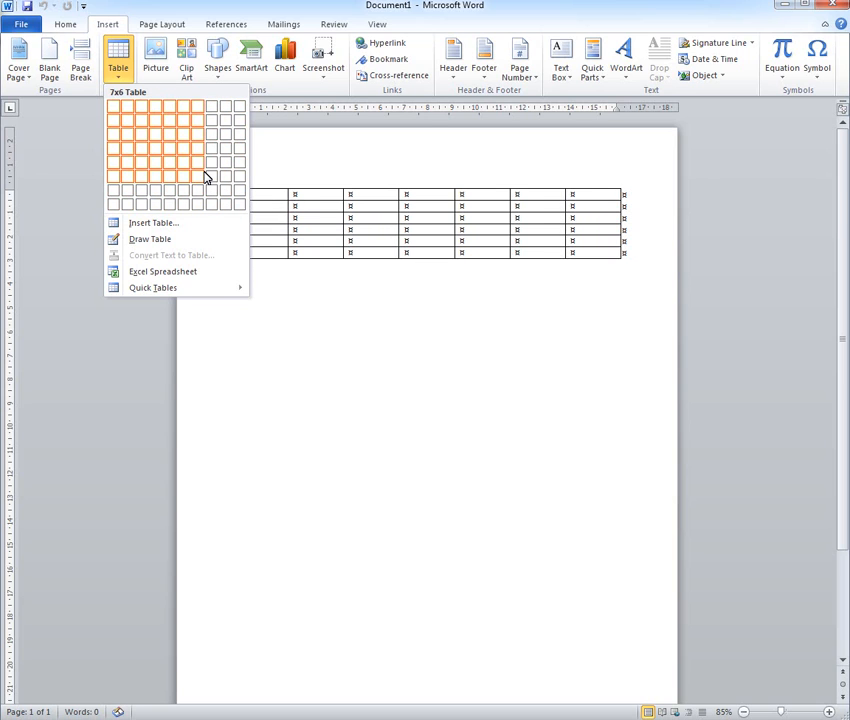
pyautogui.click(122, 231)
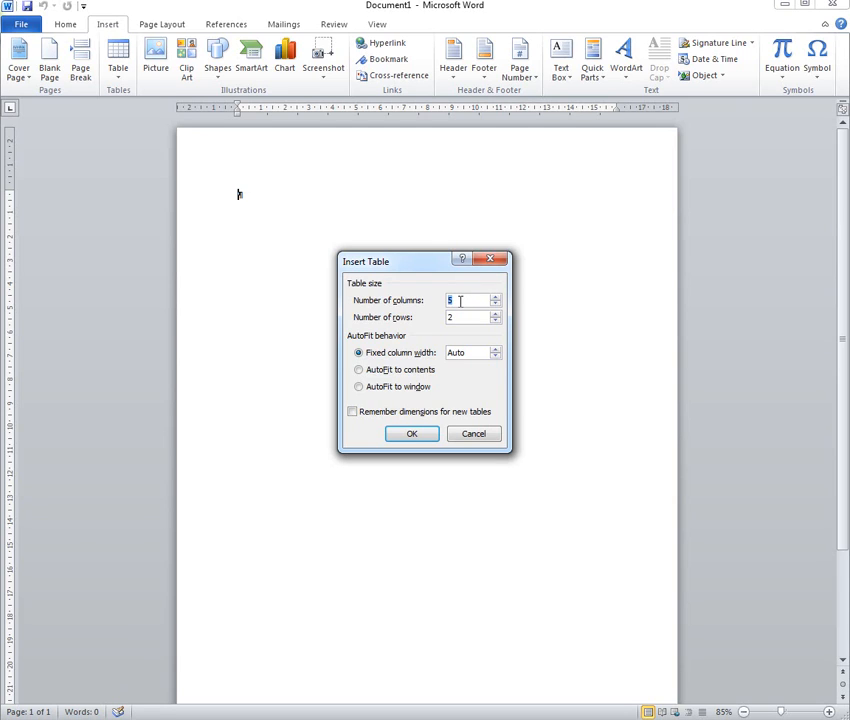
pyautogui.write('4')
pyautogui.click(459, 316)
pyautogui.press('BackSpace')
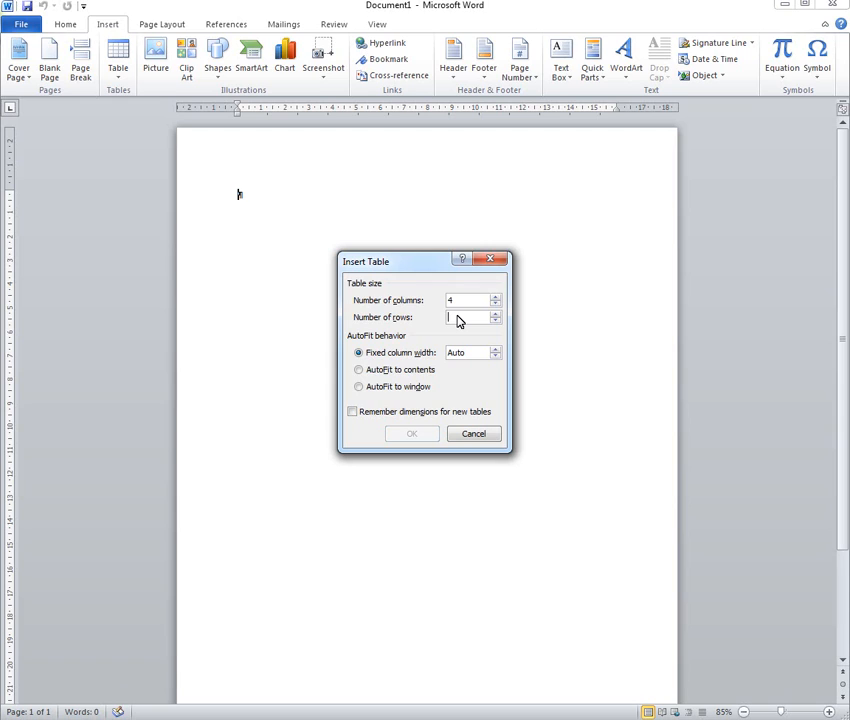
pyautogui.write('4')
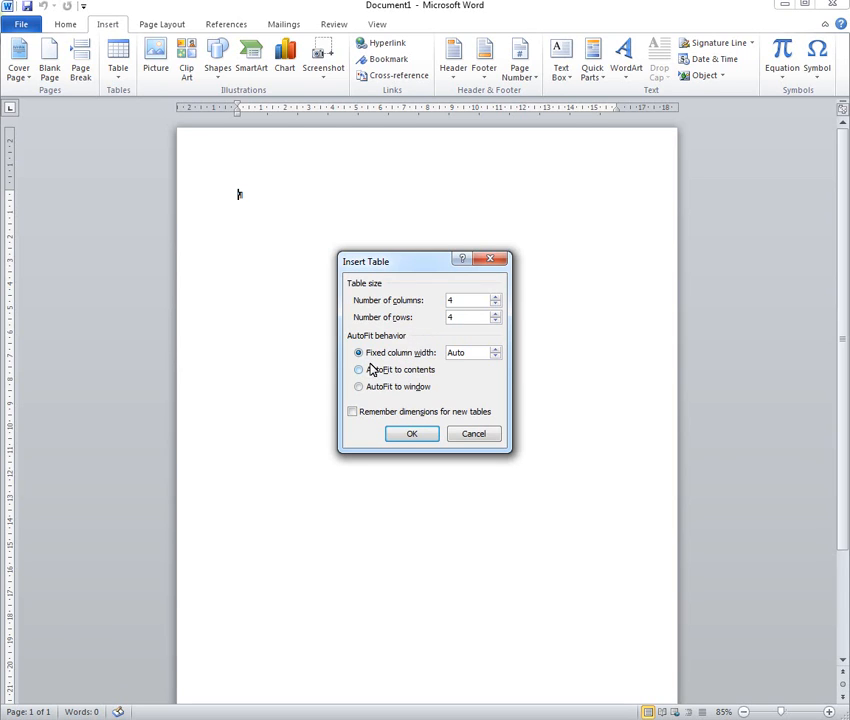
pyautogui.click(414, 433)
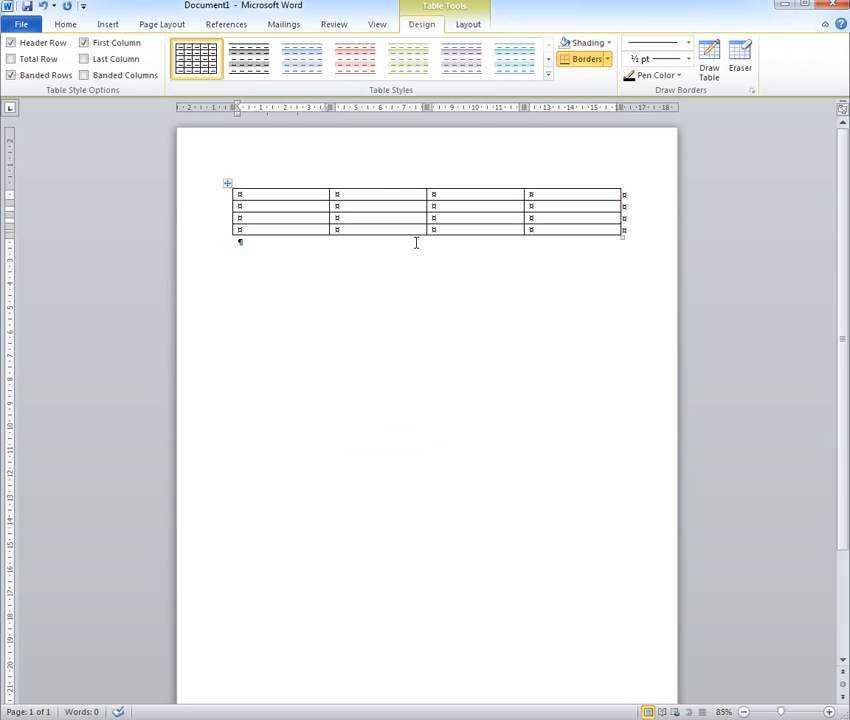
# Enter the column headings Jan, Feb and Mar in the table's first row, starting from the second cell
pyautogui.click(368, 195)
pyautogui.write('Ja')
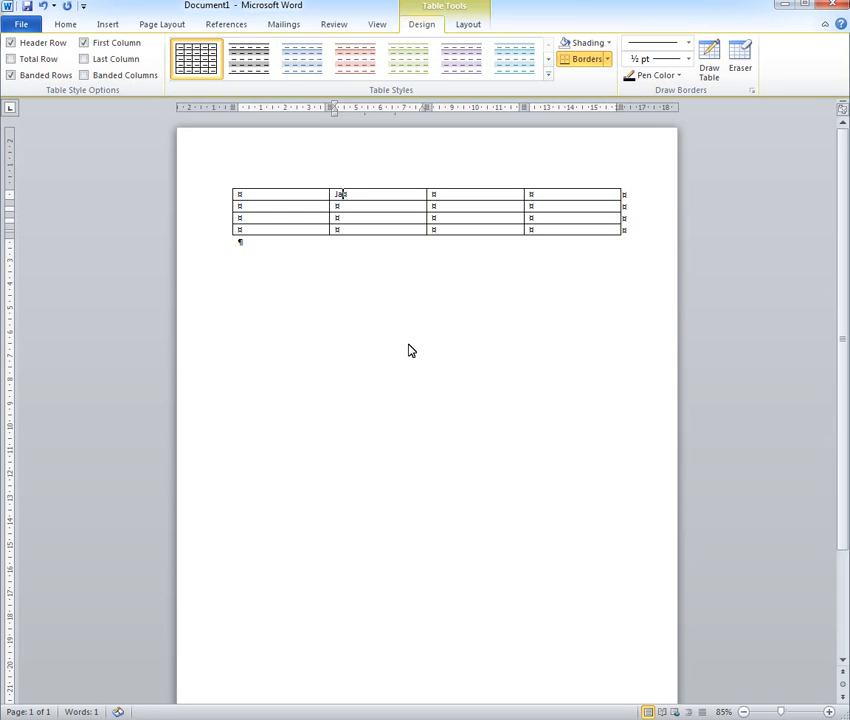
pyautogui.write('n')
pyautogui.press('Tab')
pyautogui.write('Feb')
pyautogui.press('Tab')
pyautogui.write('Mar')
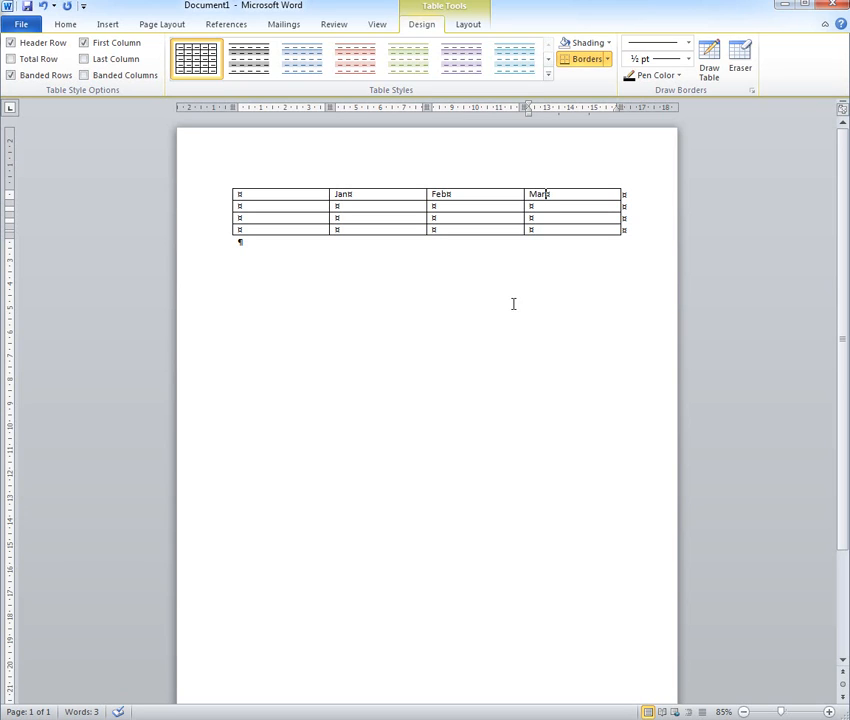
# Enter the row labels H/w, S/w and Total sales in the first column below the heading row
pyautogui.click(310, 205)
pyautogui.write('H/W')
pyautogui.press('Down')
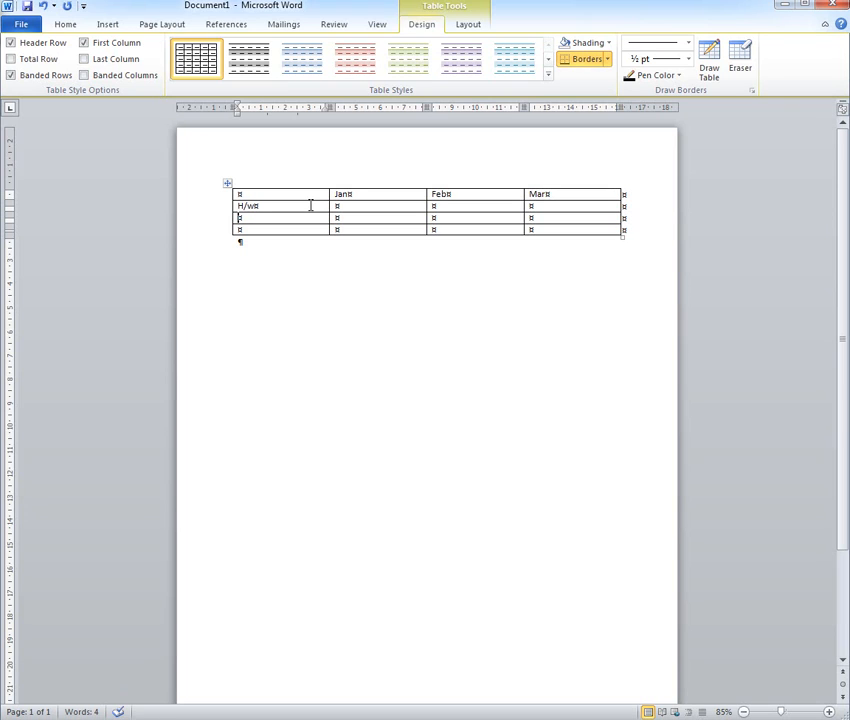
pyautogui.write('S/w')
pyautogui.press('Down')
pyautogui.write('Tot')
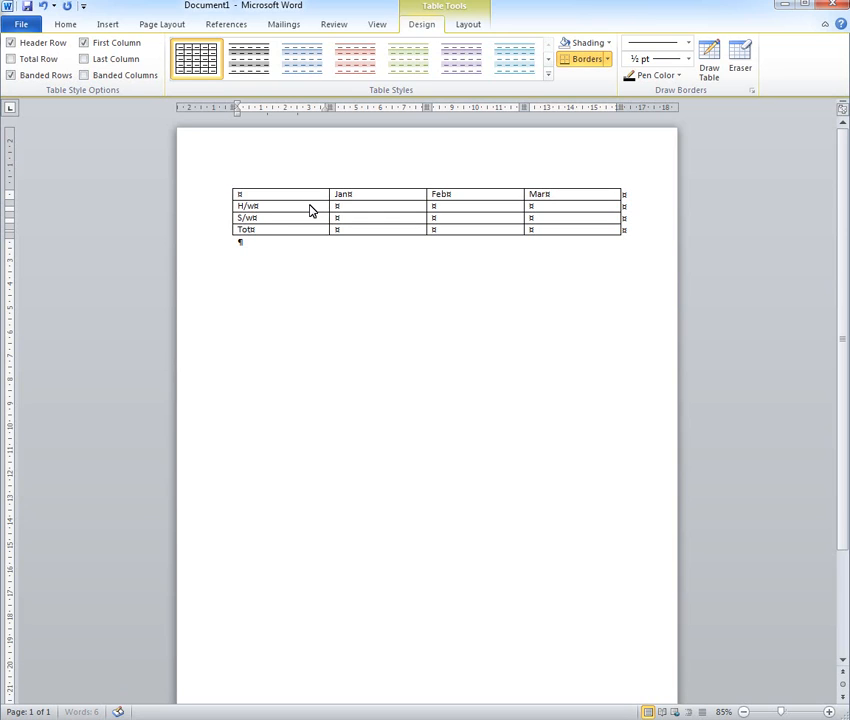
pyautogui.write('al sales')
# Fill the H/w row with £250 for Jan, £275 for Feb and £350 for Mar
pyautogui.click(367, 205)
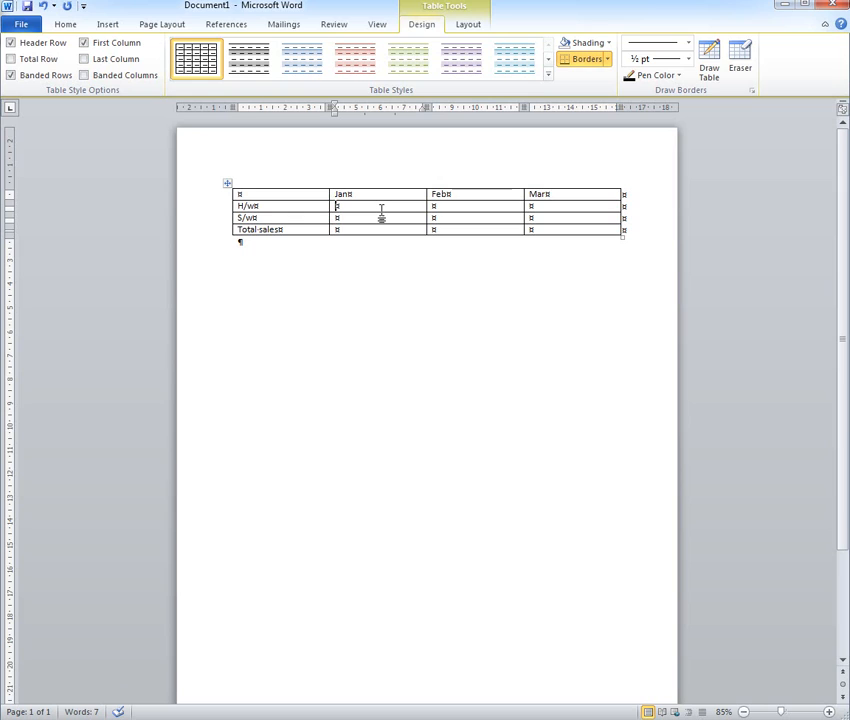
pyautogui.write('£')
pyautogui.write('250')
pyautogui.press('Tab')
pyautogui.write('£2')
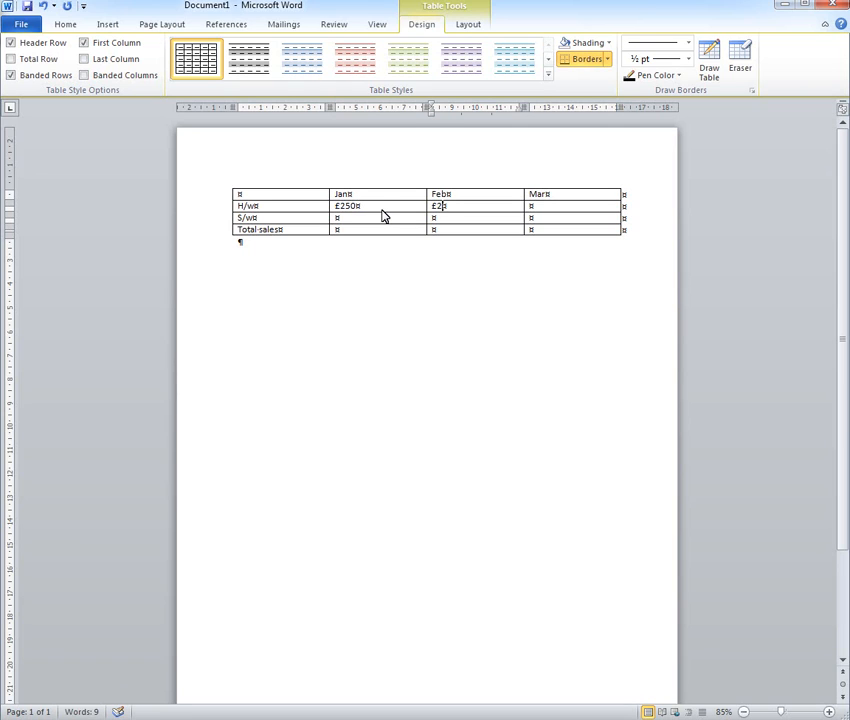
pyautogui.write('75')
pyautogui.press('Tab')
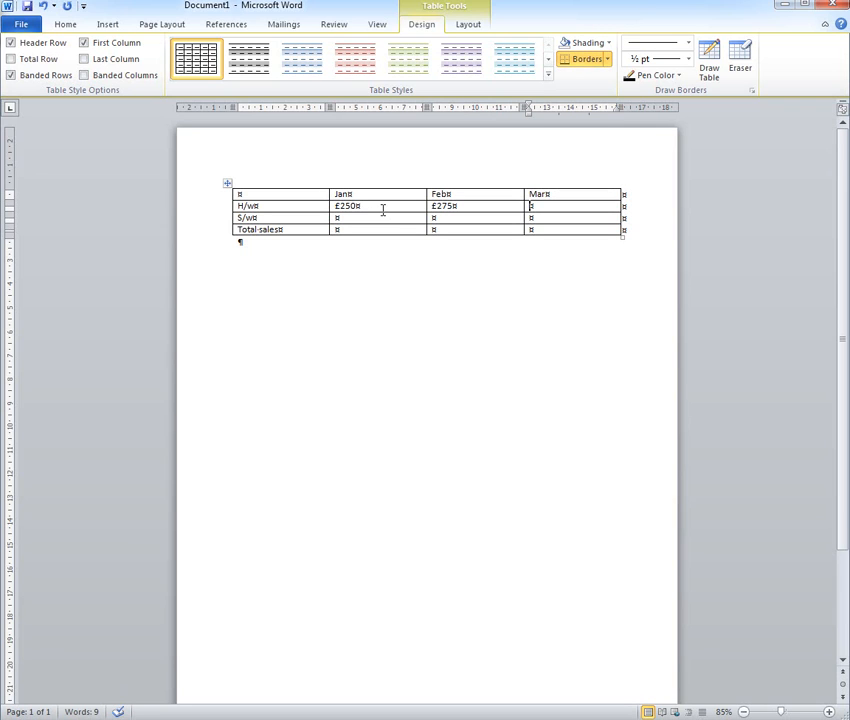
pyautogui.write('350')
pyautogui.press('Left')
pyautogui.press('Left')
pyautogui.press('Left')
pyautogui.write('£')
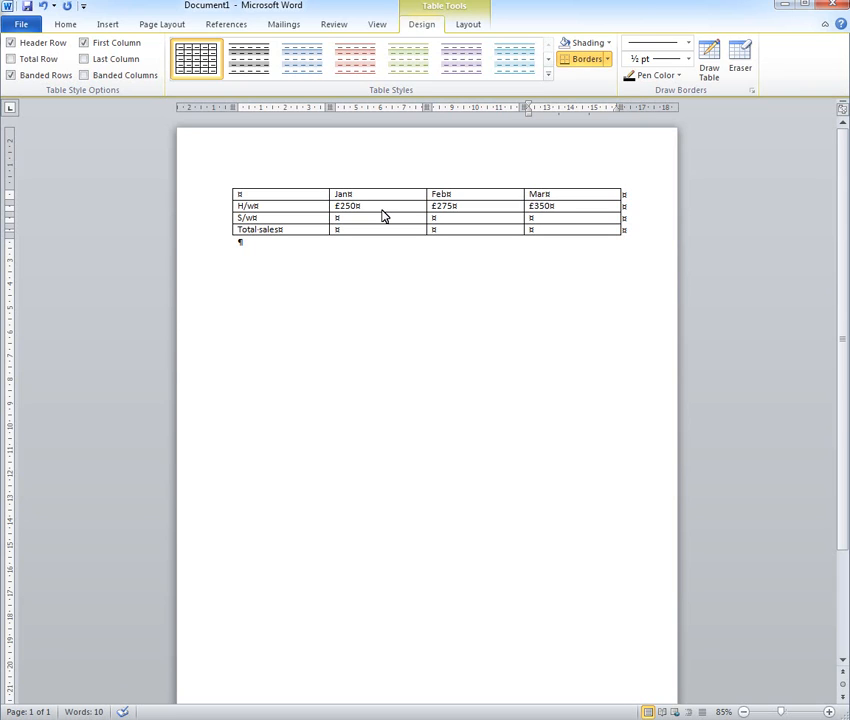
# Fill the S/w row with £90 for Jan, £120 for Feb and £250 for Mar
pyautogui.click(373, 218)
pyautogui.write('90')
pyautogui.press('Left')
pyautogui.press('Left')
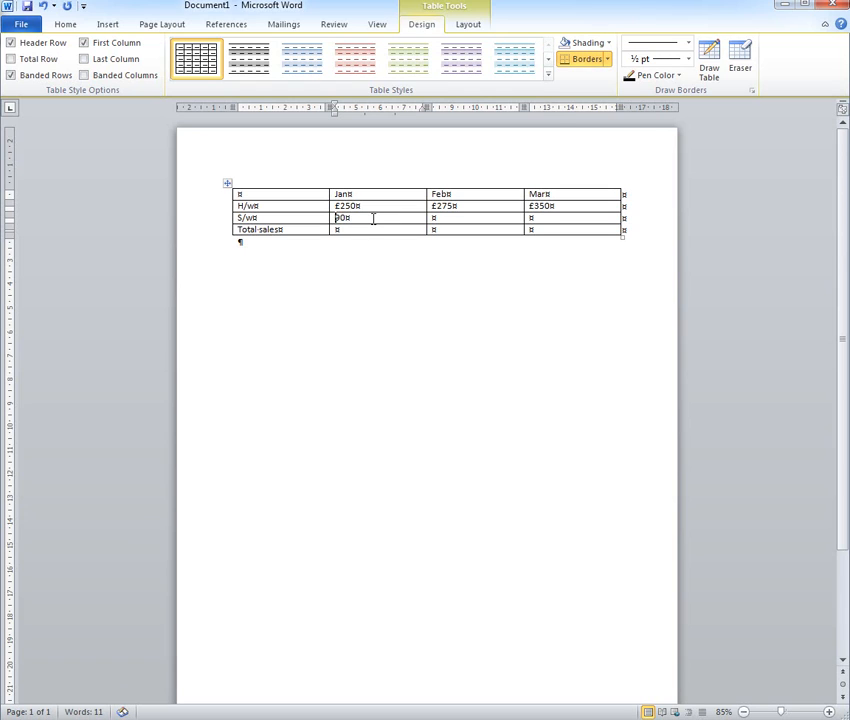
pyautogui.write('£')
pyautogui.press('Tab')
pyautogui.write('£')
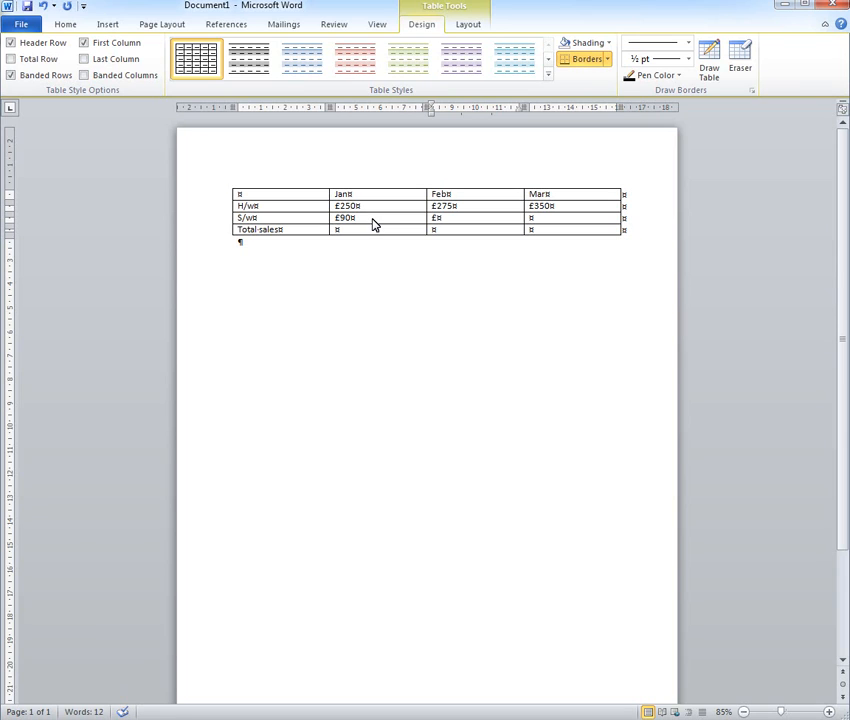
pyautogui.write('120')
pyautogui.press('Tab')
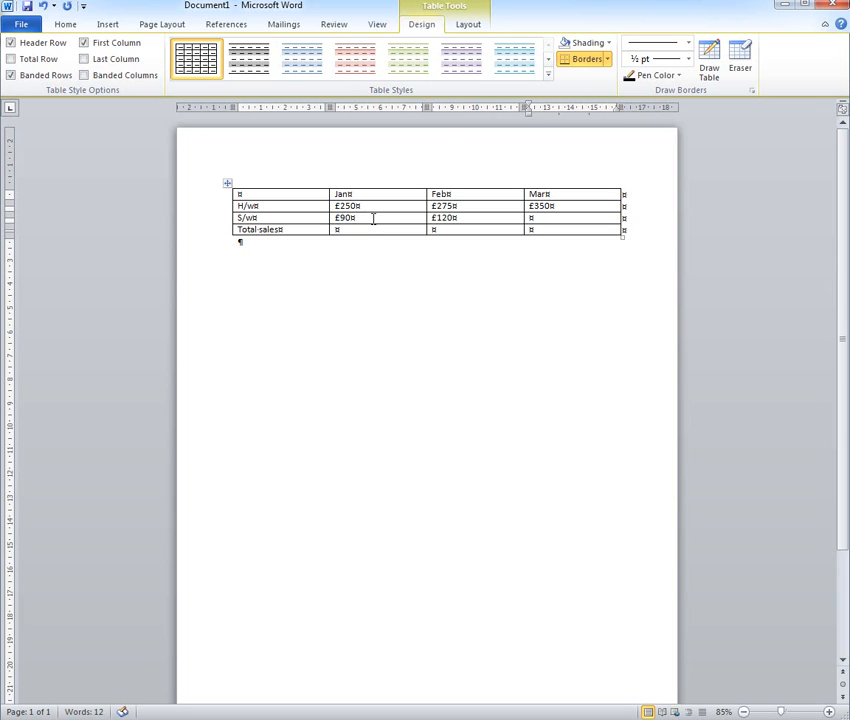
pyautogui.write('£2')
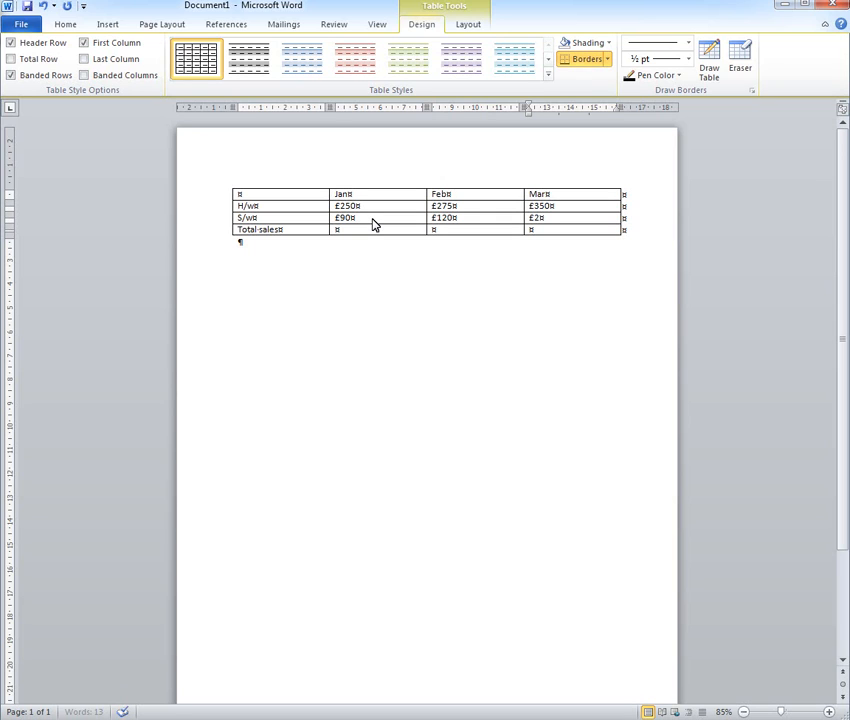
pyautogui.write('50')
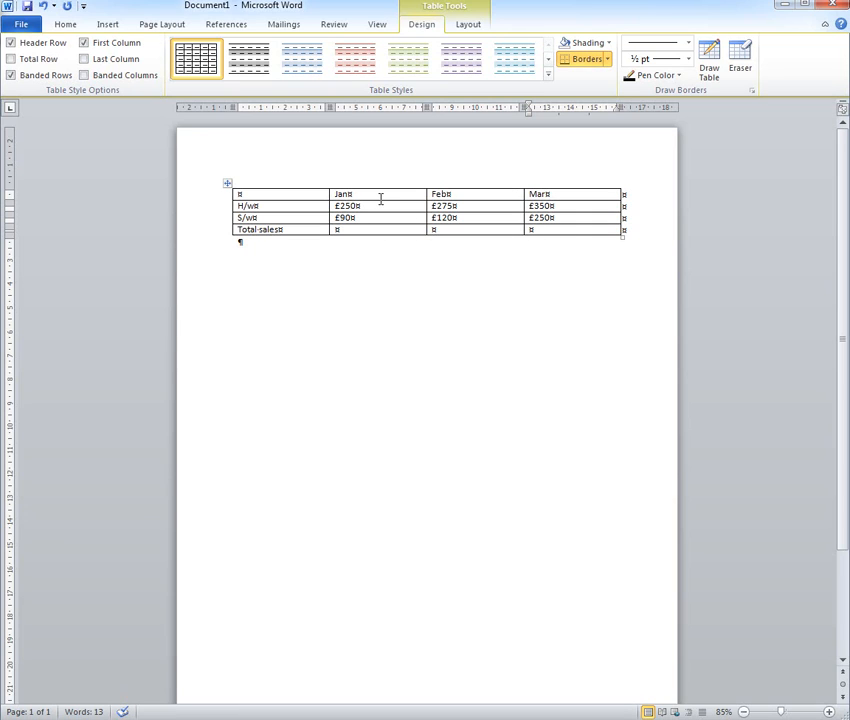
pyautogui.click(300, 206)
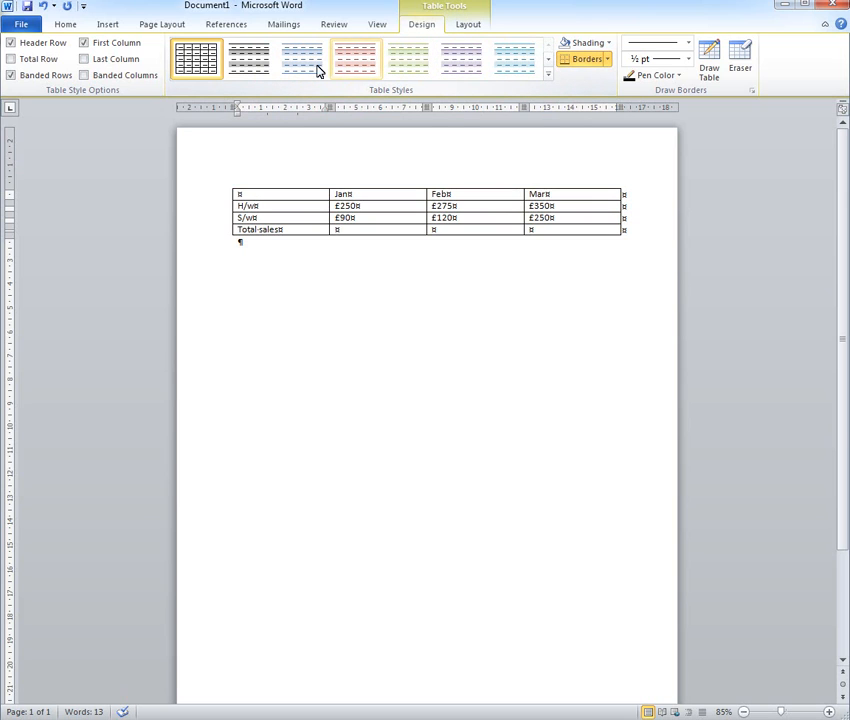
pyautogui.click(468, 25)
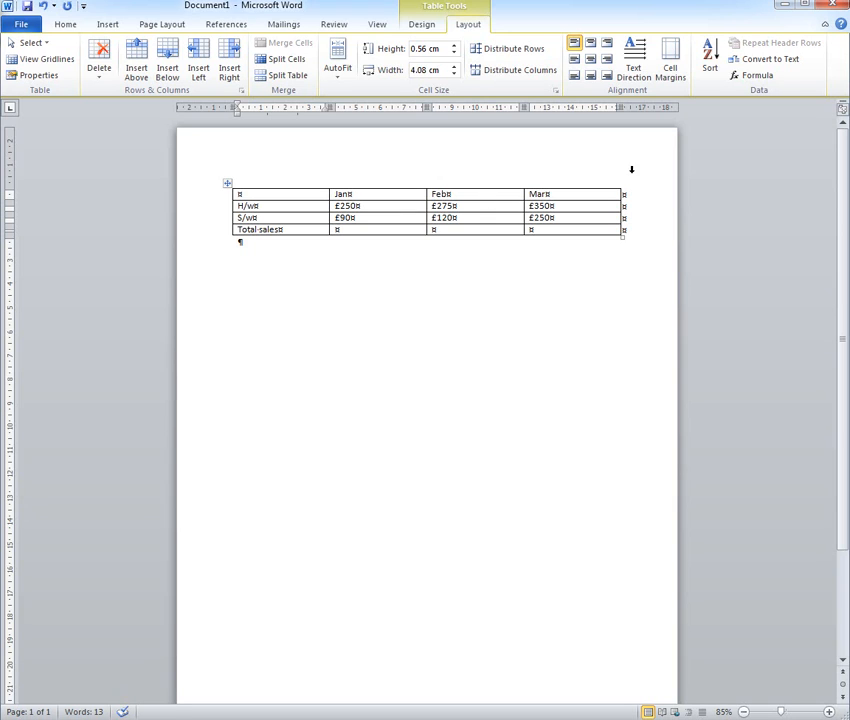
pyautogui.click(760, 76)
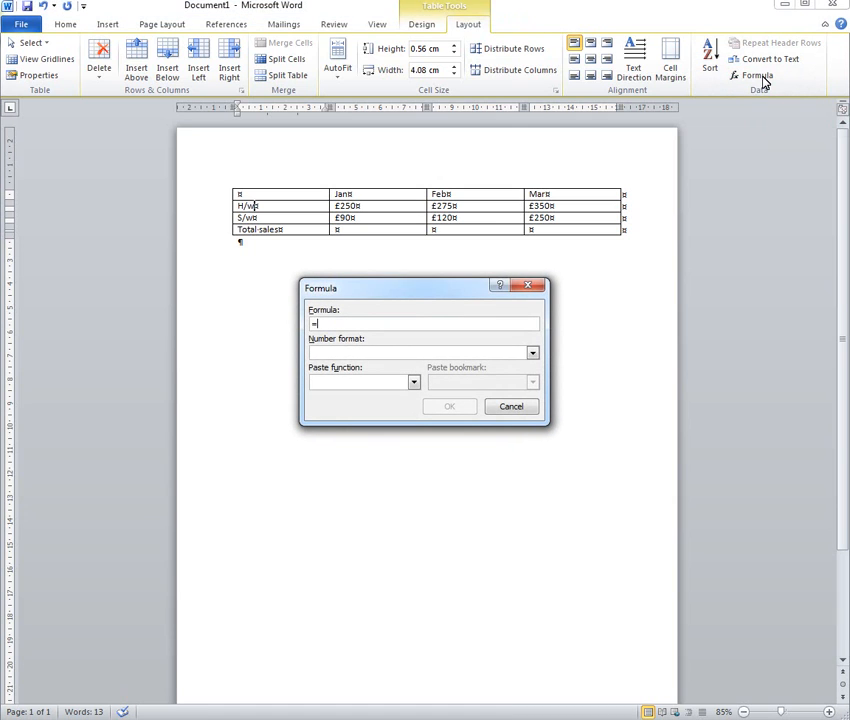
pyautogui.click(500, 406)
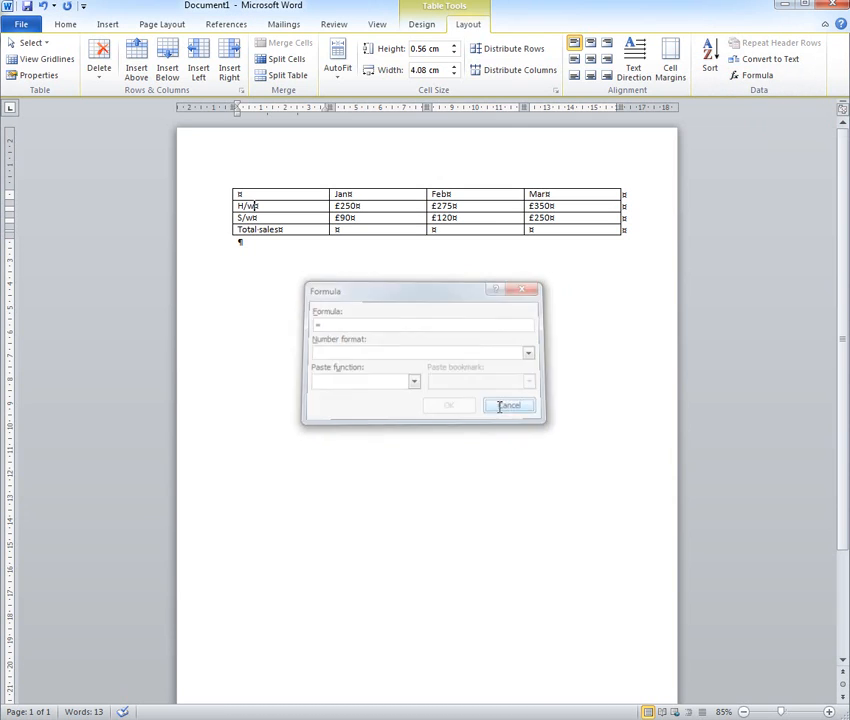
# Insert the formula =SUM(ABOVE) in the Total sales row under each of the Jan, Feb and Mar columns
pyautogui.click(353, 229)
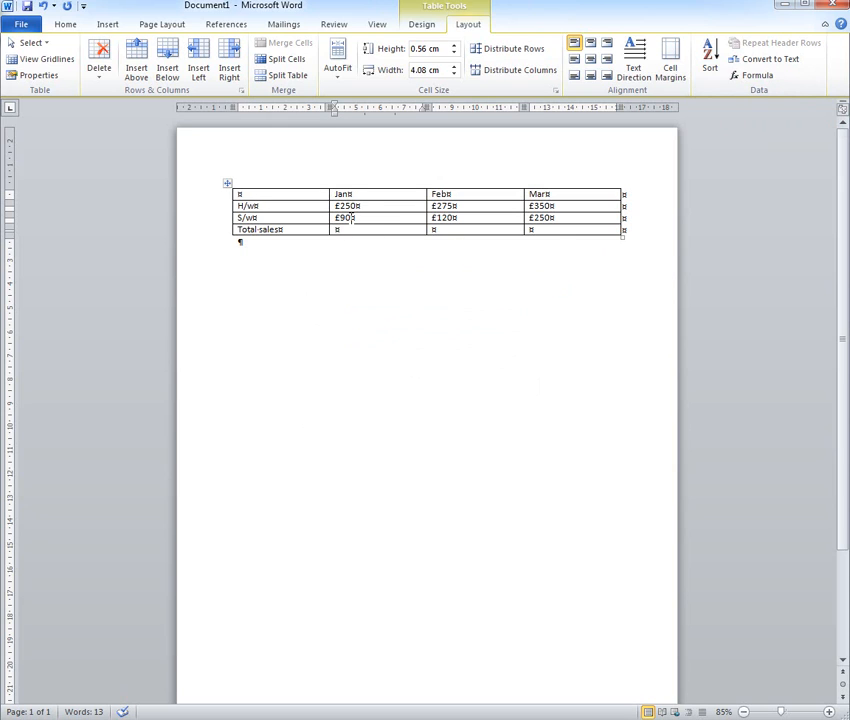
pyautogui.click(757, 77)
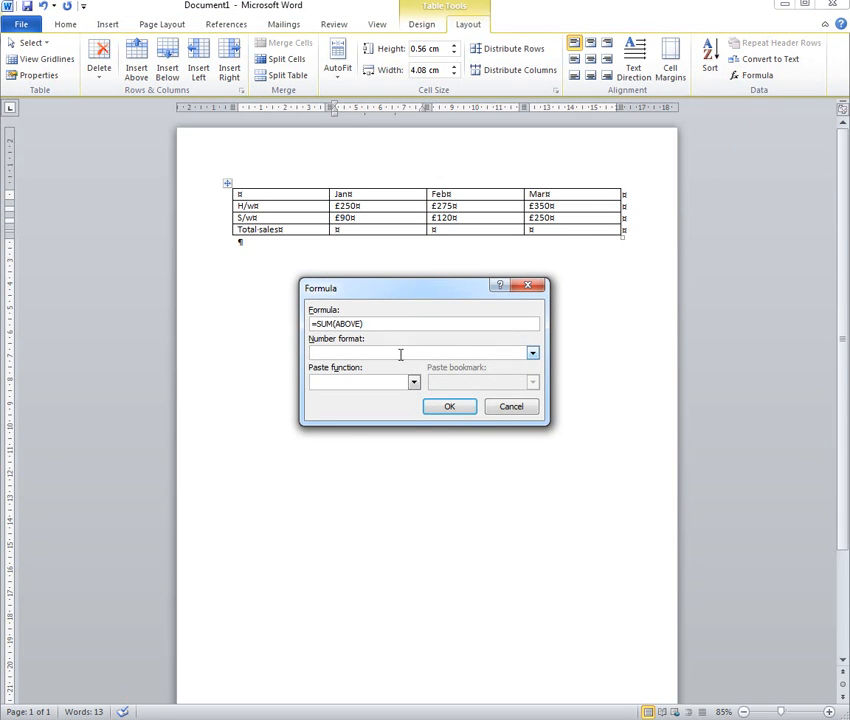
pyautogui.click(450, 410)
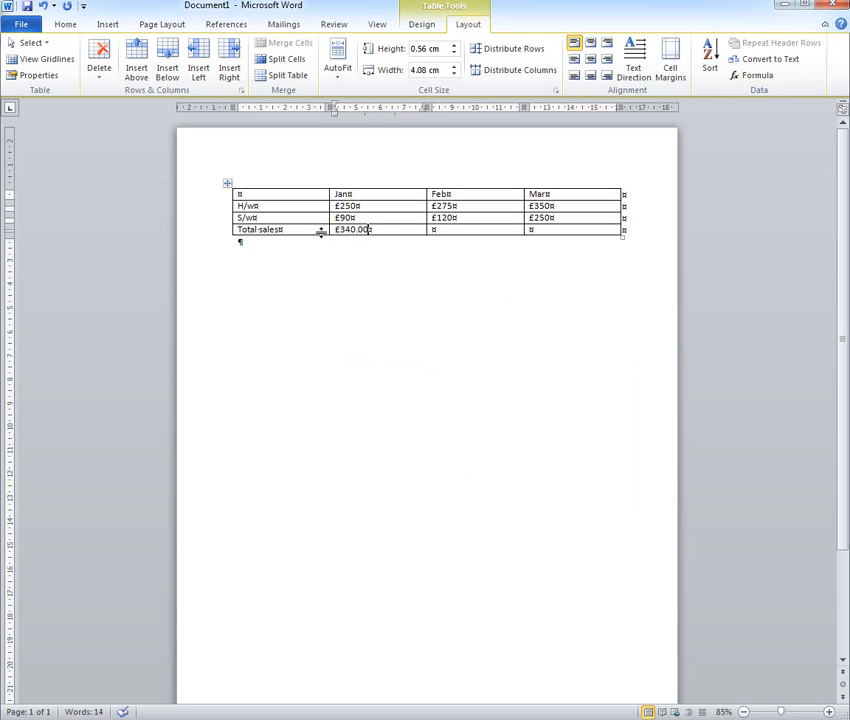
pyautogui.click(457, 230)
pyautogui.click(759, 78)
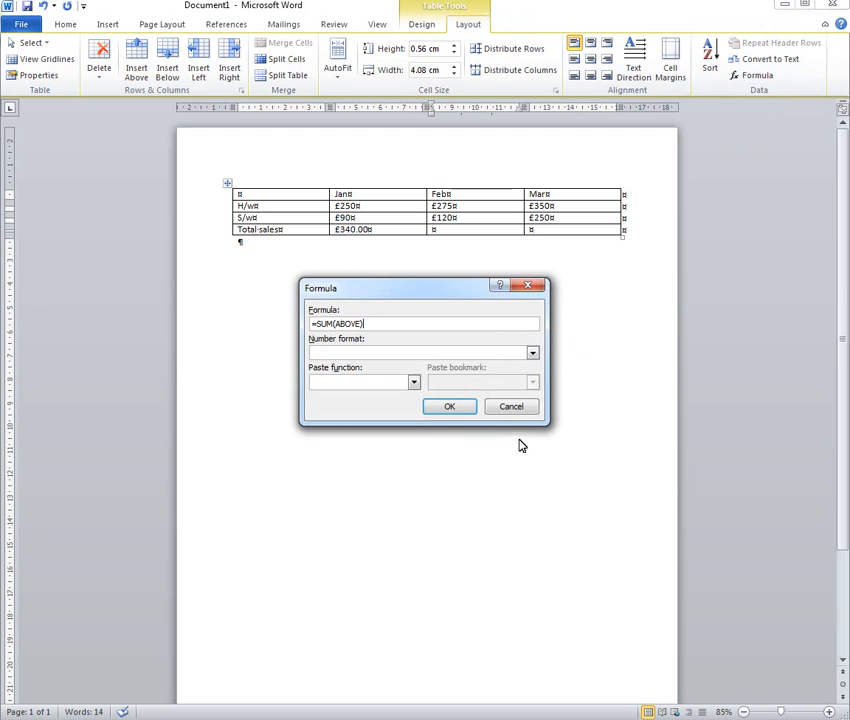
pyautogui.click(451, 407)
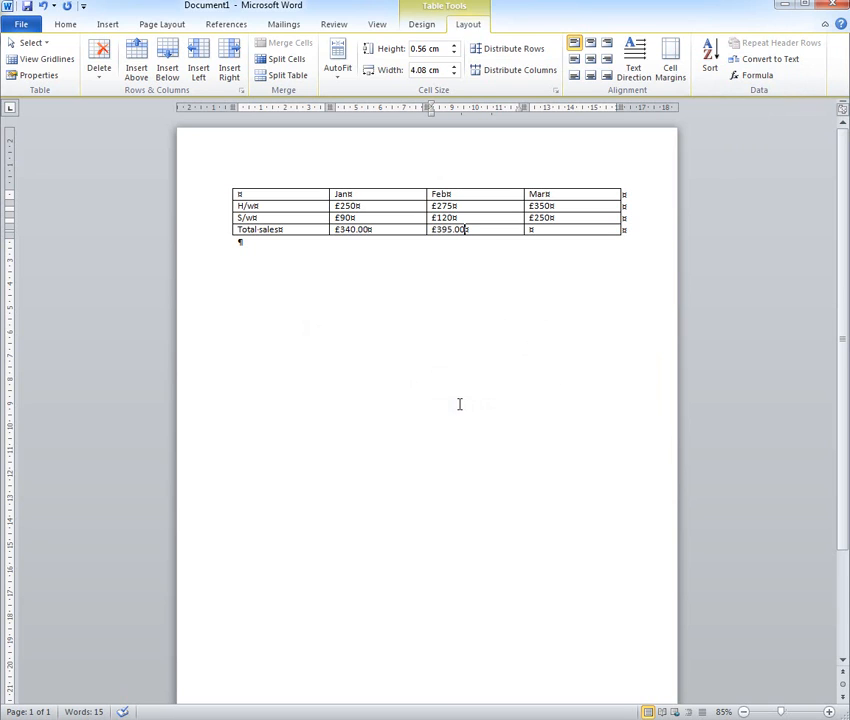
pyautogui.click(557, 229)
pyautogui.click(762, 77)
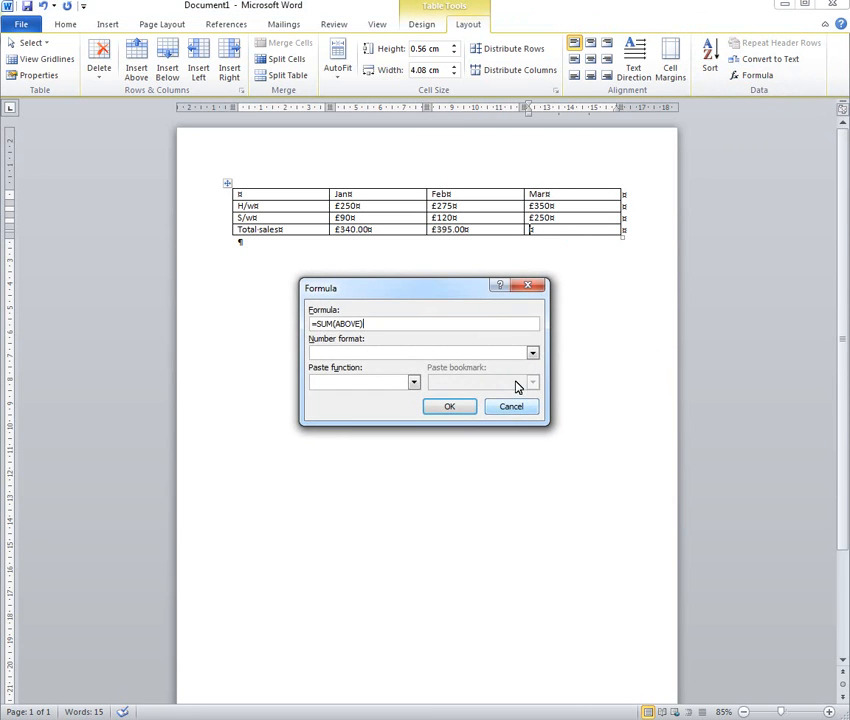
pyautogui.click(449, 410)
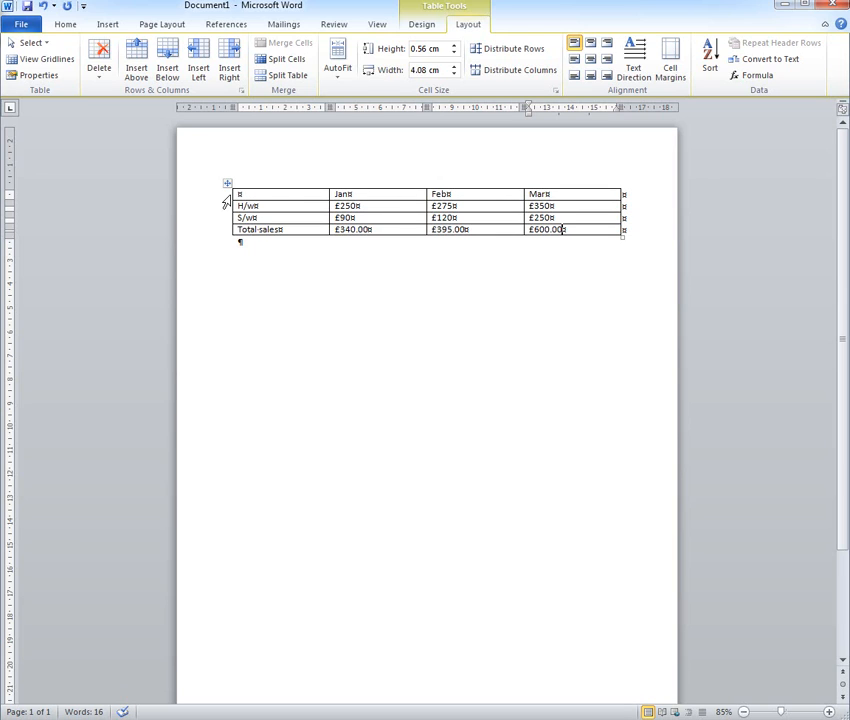
# Insert a blank row above the month heading row and clear the row selection
pyautogui.click(227, 197)
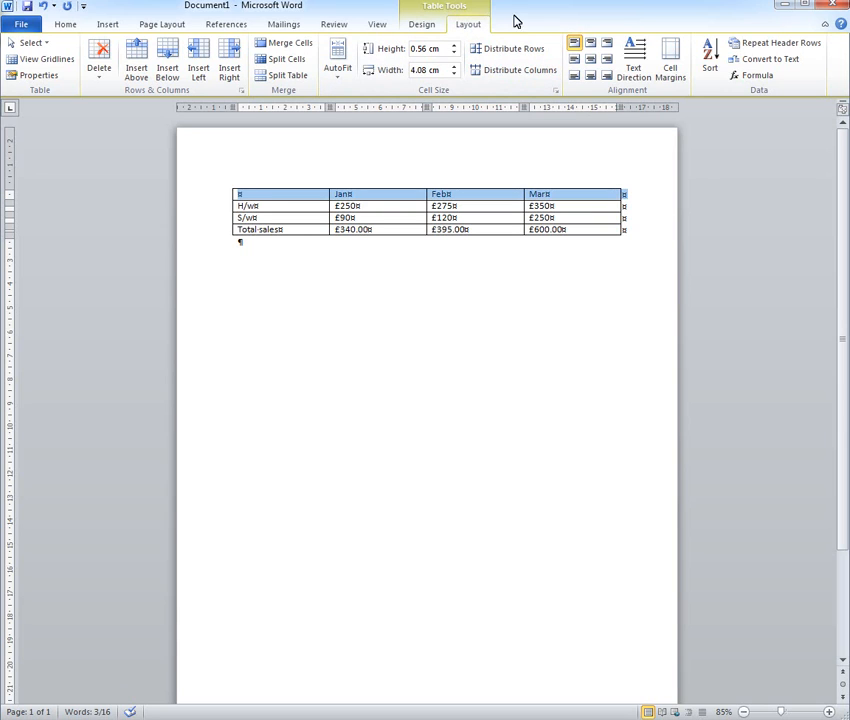
pyautogui.click(135, 58)
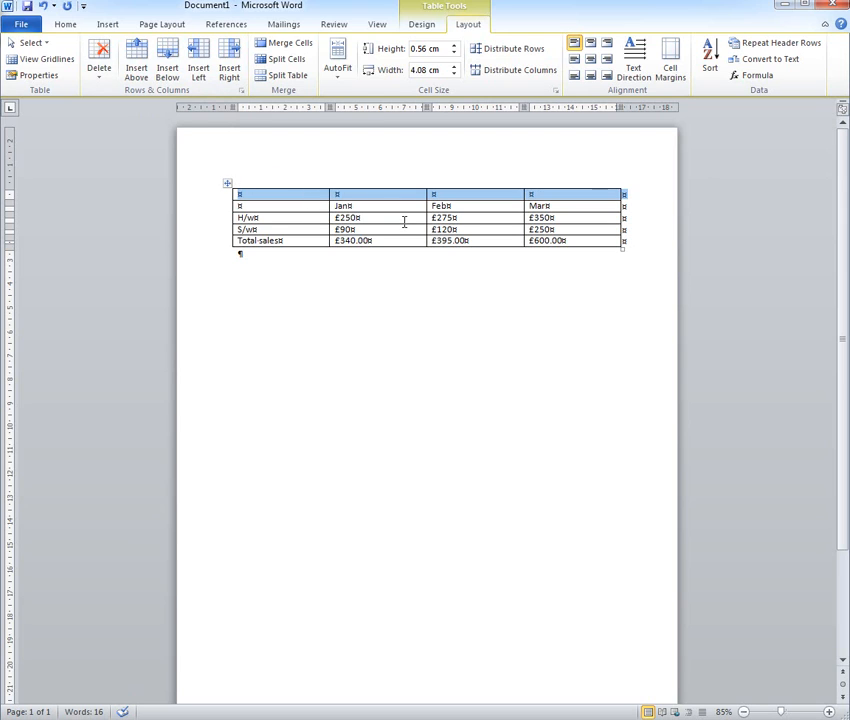
pyautogui.click(404, 221)
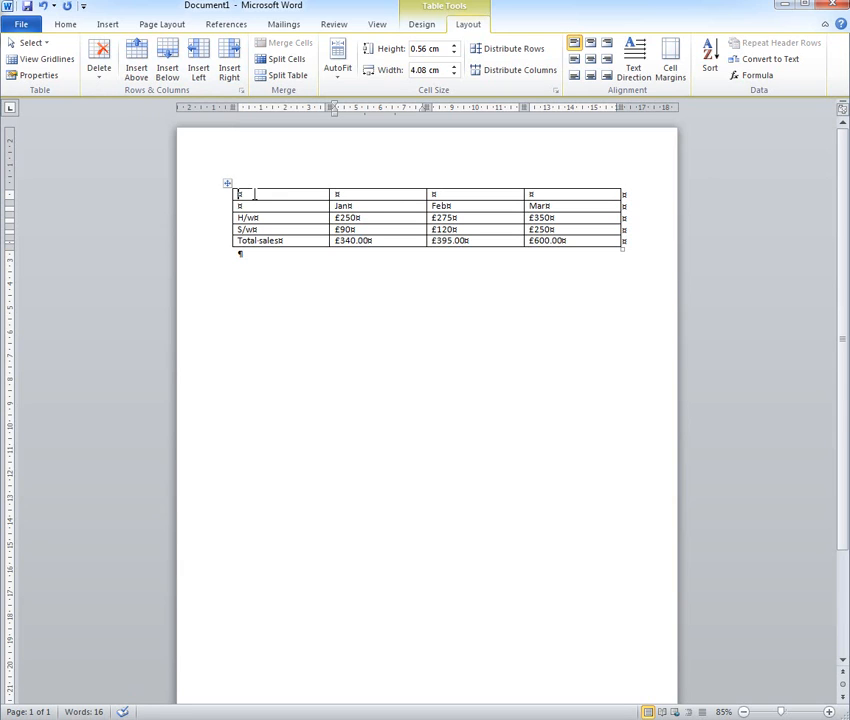
# Merge the four cells of the blank first row into one and enter the title Sales Q1 in it
pyautogui.moveTo(254, 194); pyautogui.dragTo(552, 197)
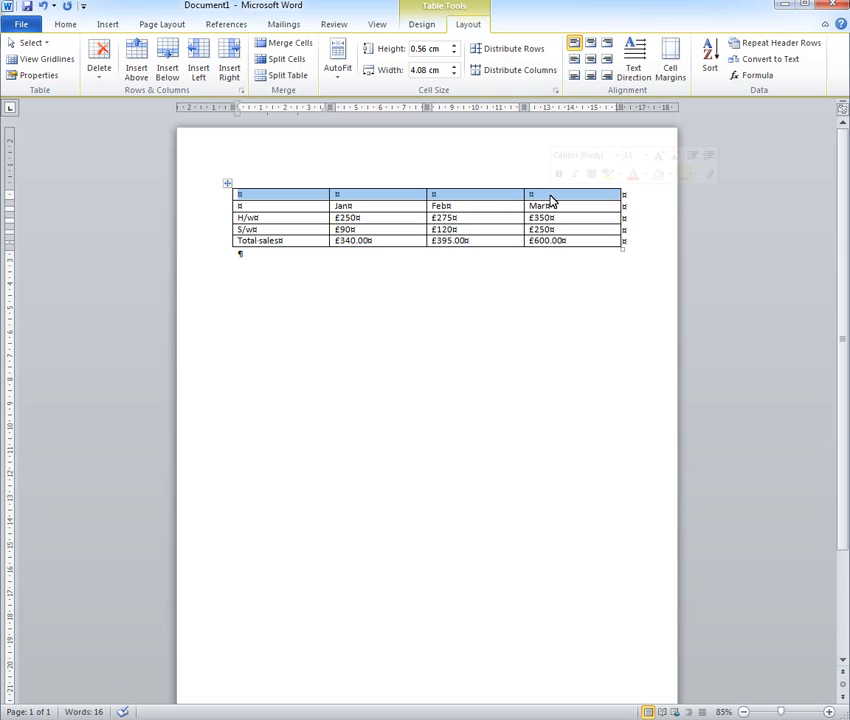
pyautogui.click(271, 46)
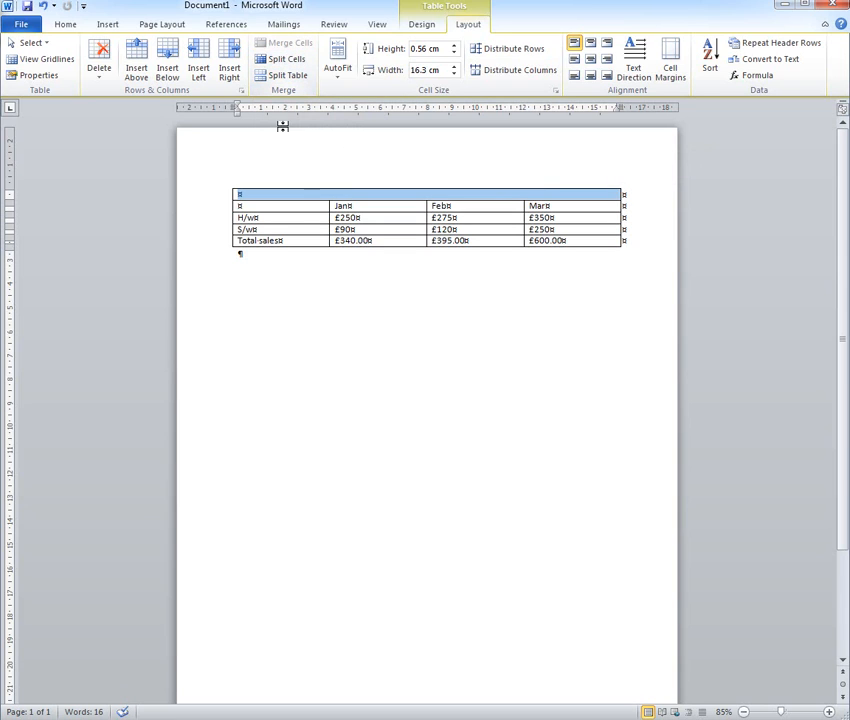
pyautogui.click(313, 198)
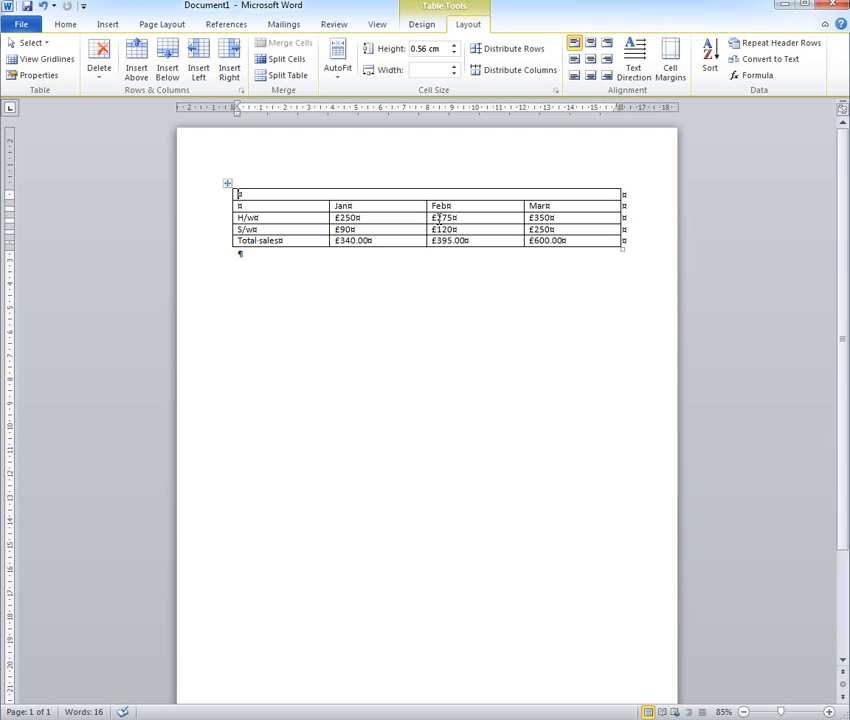
pyautogui.write('S')
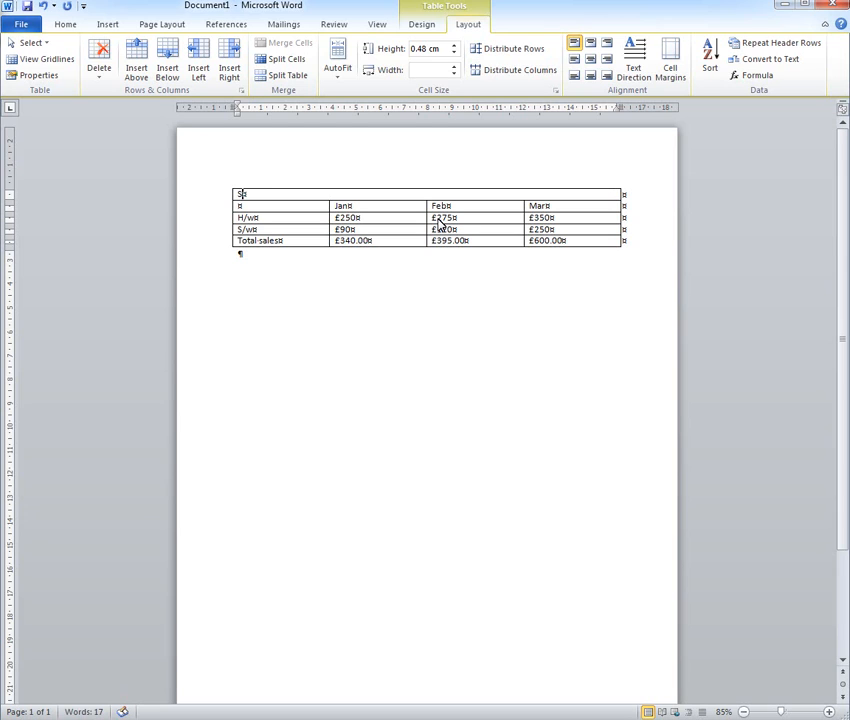
pyautogui.write('ales Q1')
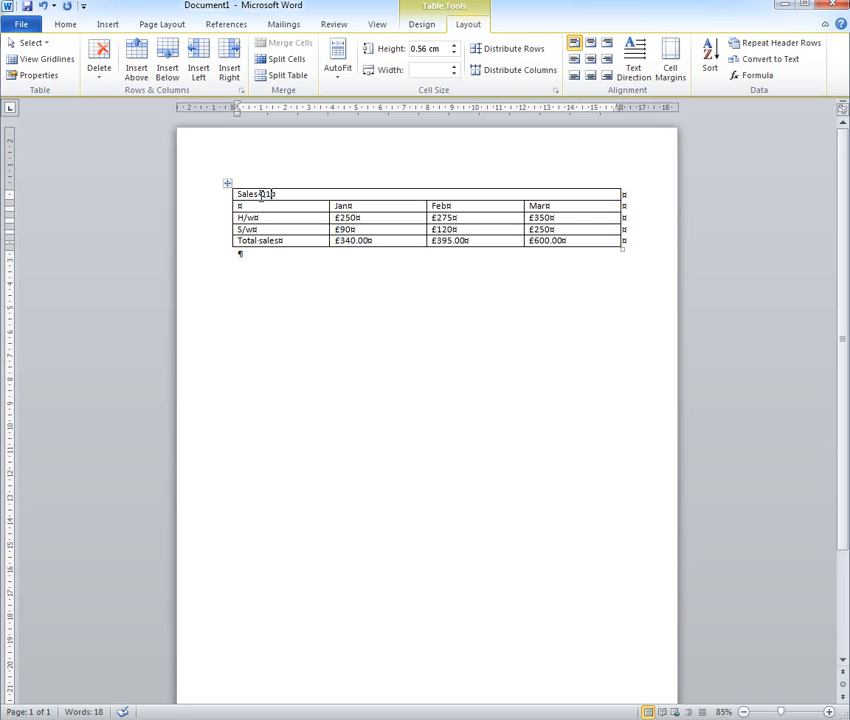
# Centre the Sales Q1 title in the merged row and make its text bold
pyautogui.click(65, 25)
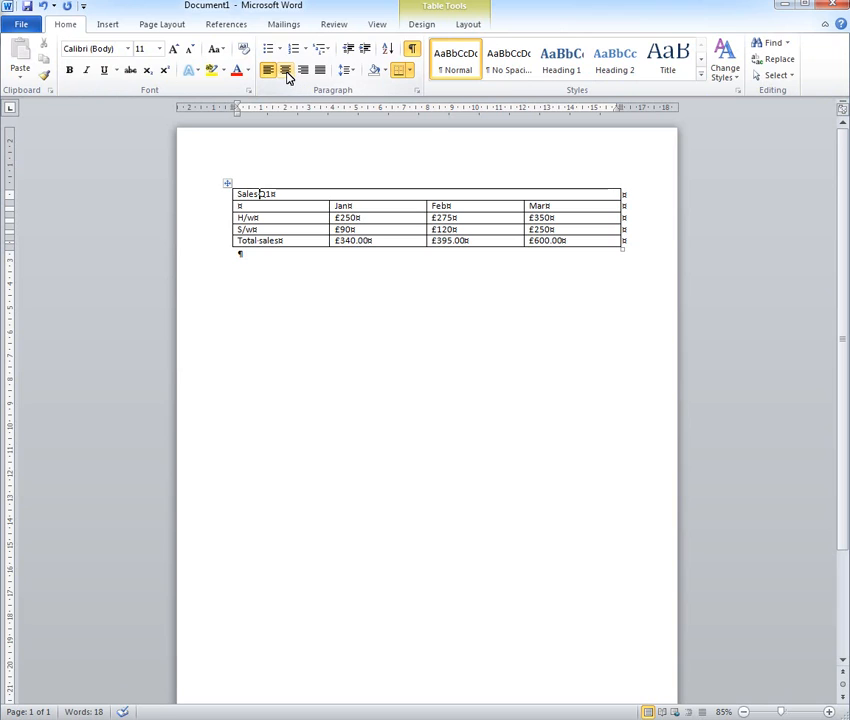
pyautogui.click(286, 74)
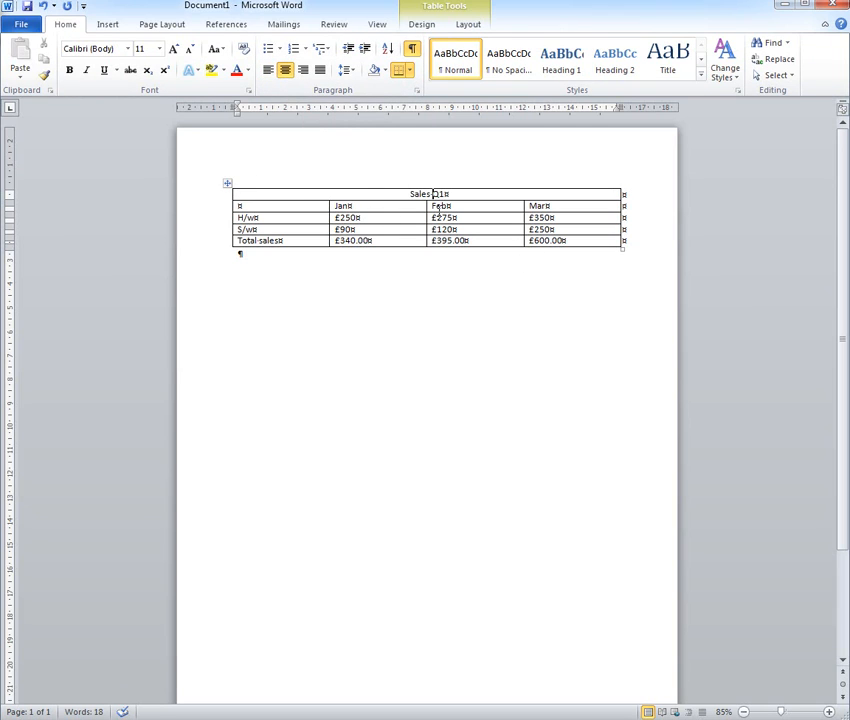
pyautogui.moveTo(398, 195); pyautogui.dragTo(450, 194)
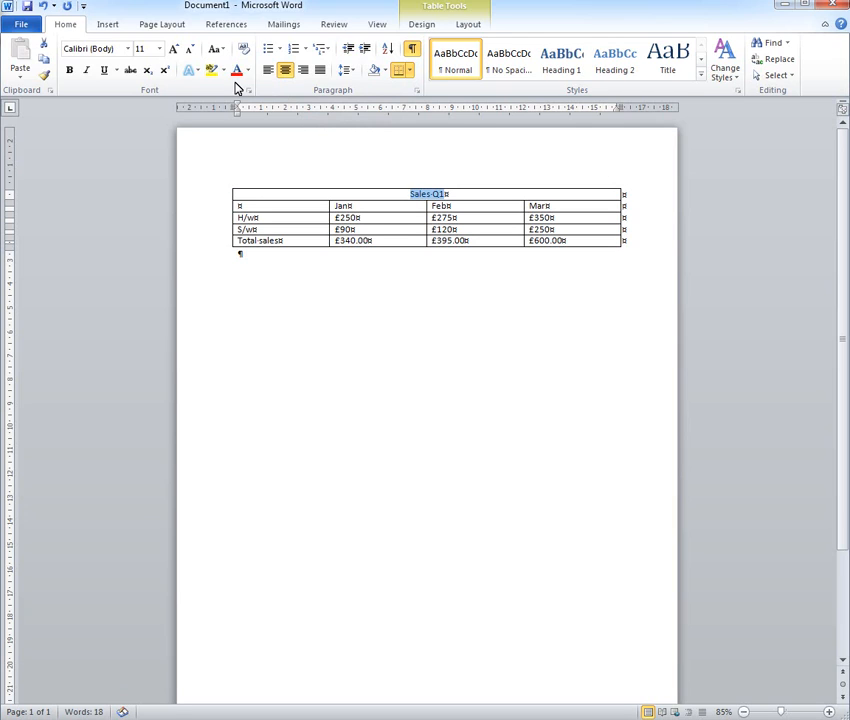
pyautogui.click(69, 70)
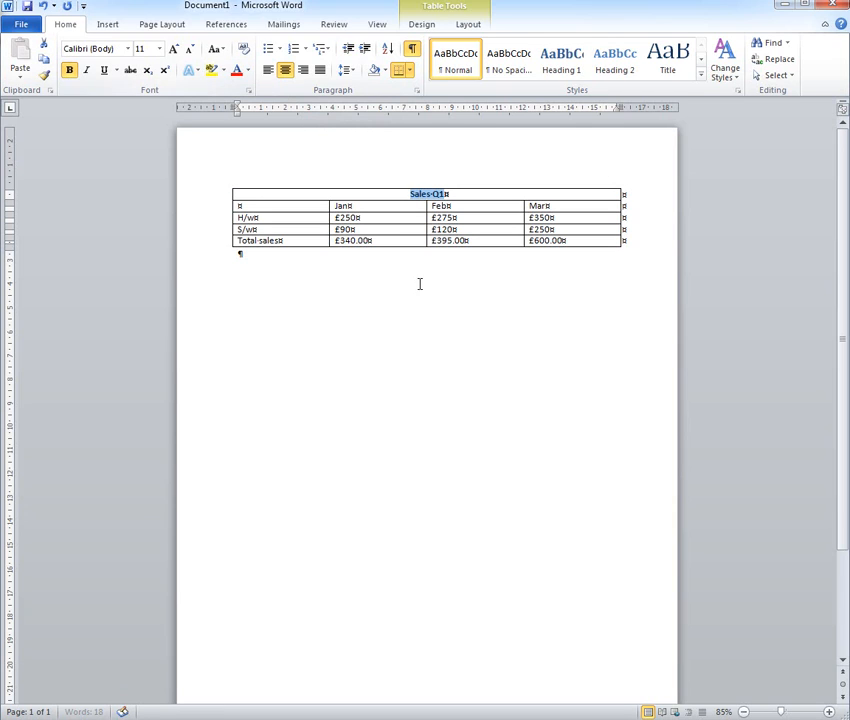
# Make the Jan, Feb and Mar headings and the H/w, S/w and Total sales row labels bold, and clear the selection
pyautogui.click(331, 205)
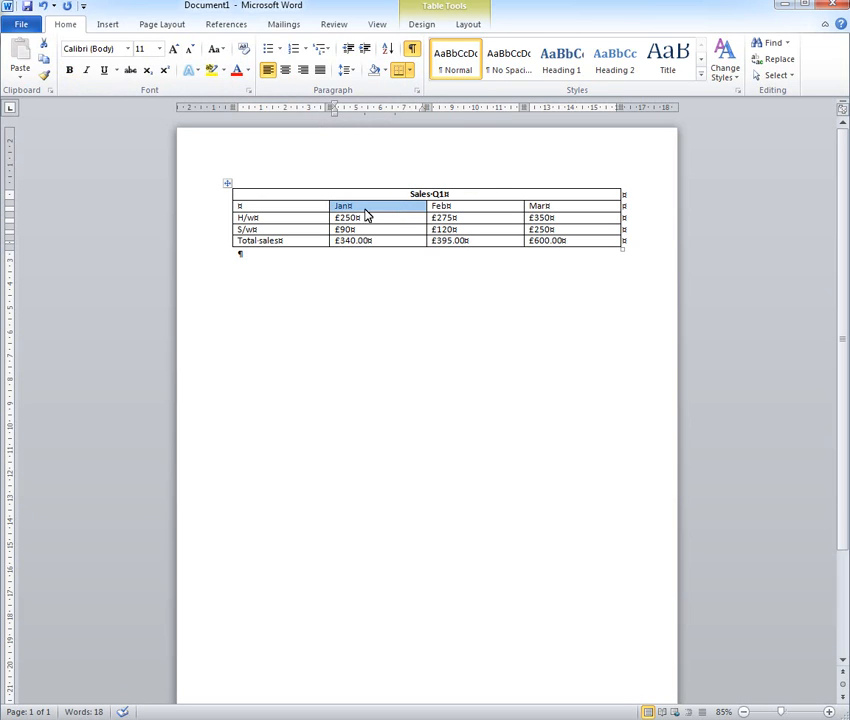
pyautogui.click(344, 204)
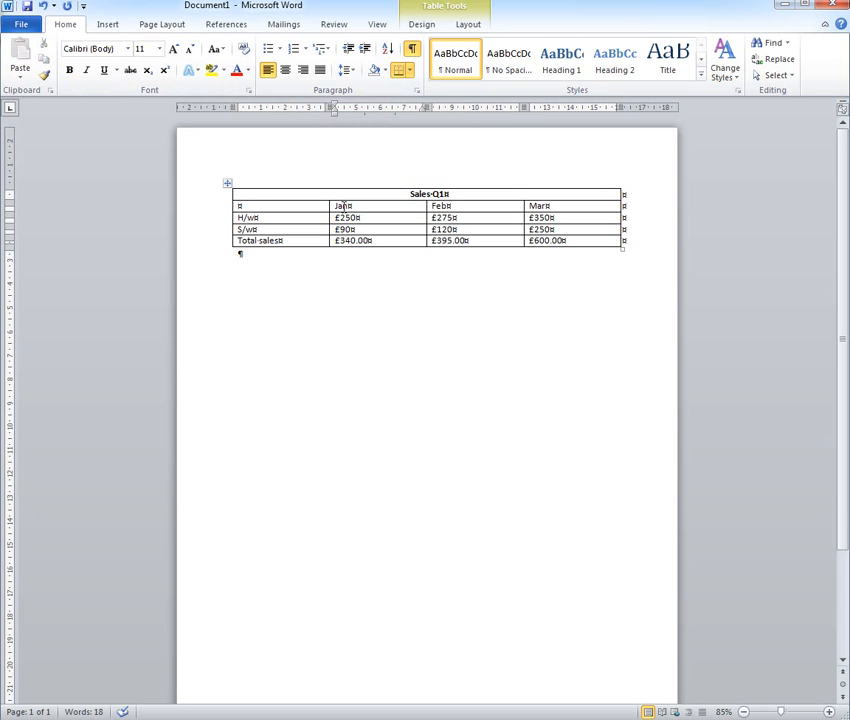
pyautogui.moveTo(344, 204); pyautogui.dragTo(565, 212)
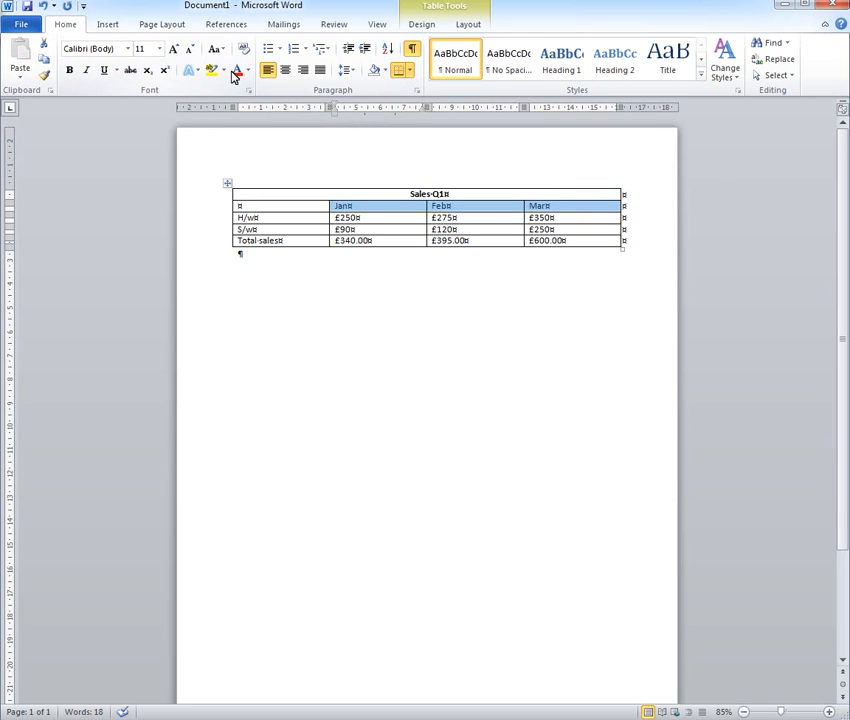
pyautogui.click(69, 71)
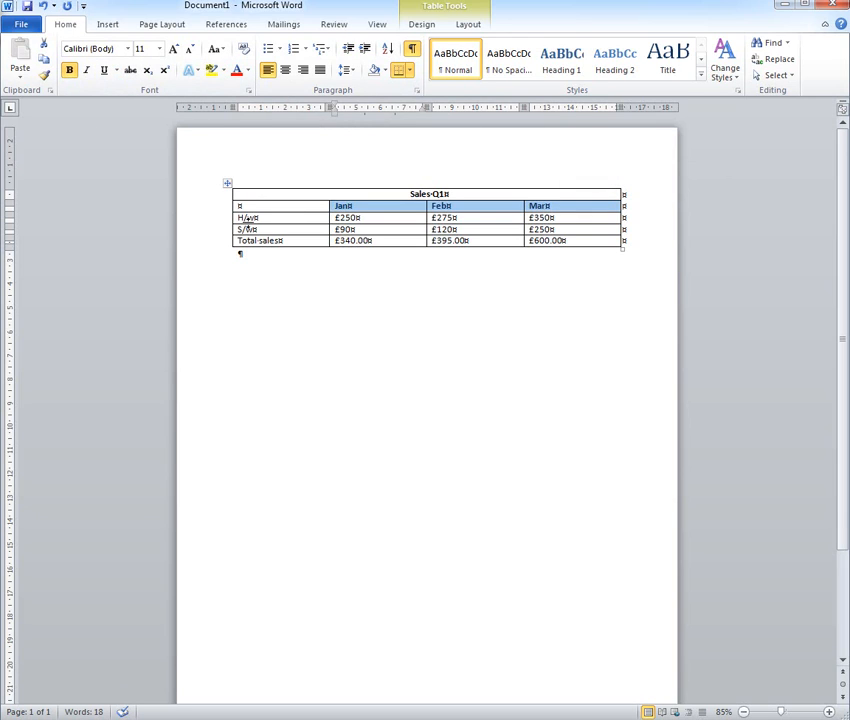
pyautogui.moveTo(239, 217); pyautogui.dragTo(249, 246)
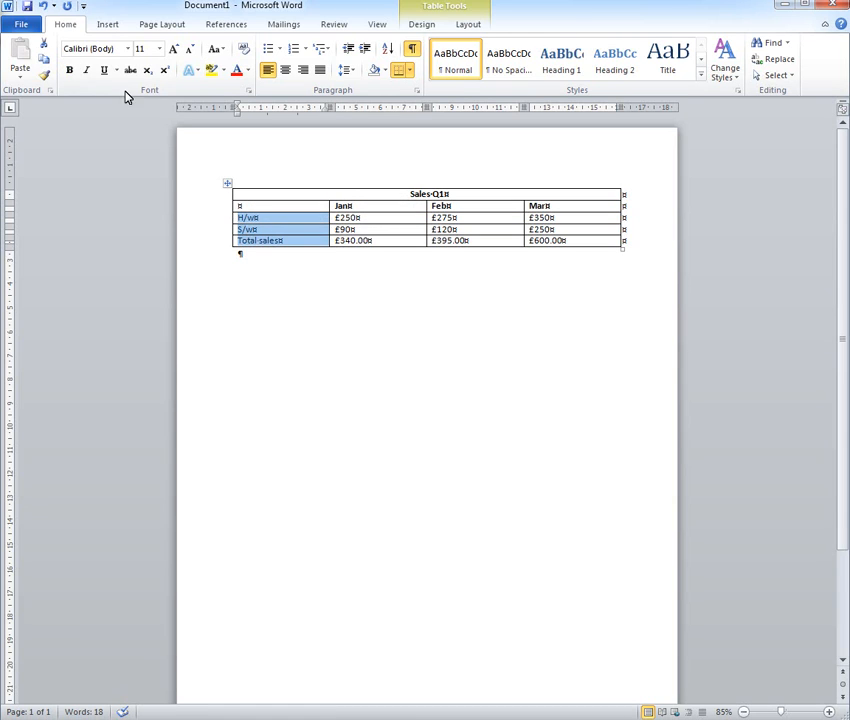
pyautogui.click(70, 71)
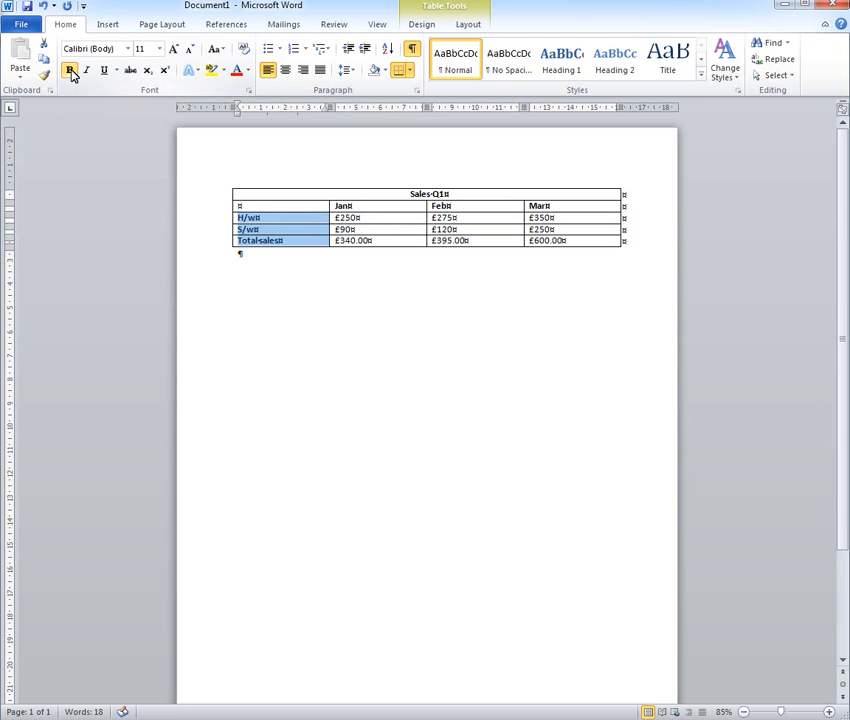
pyautogui.click(543, 330)
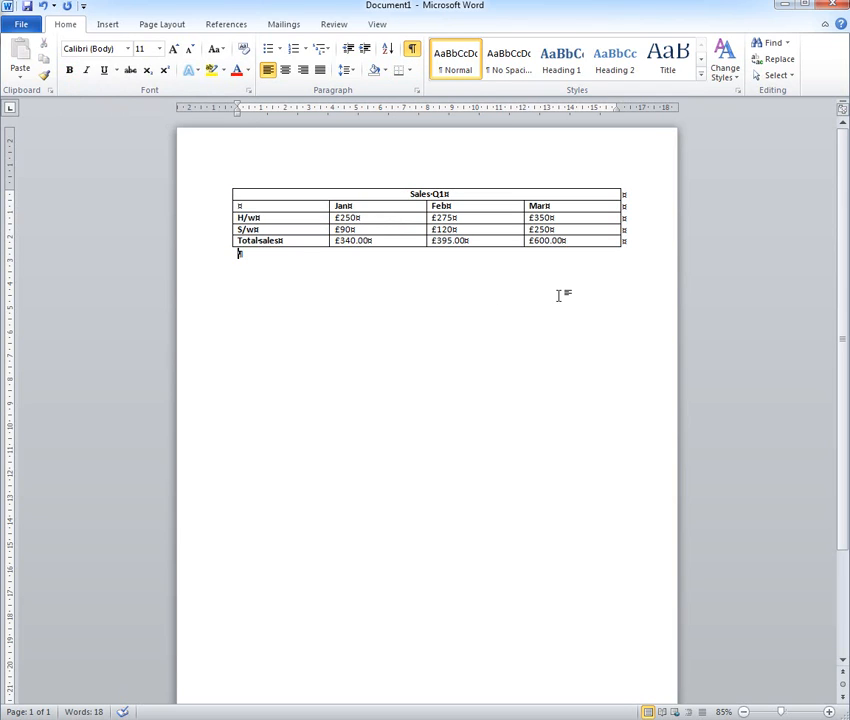